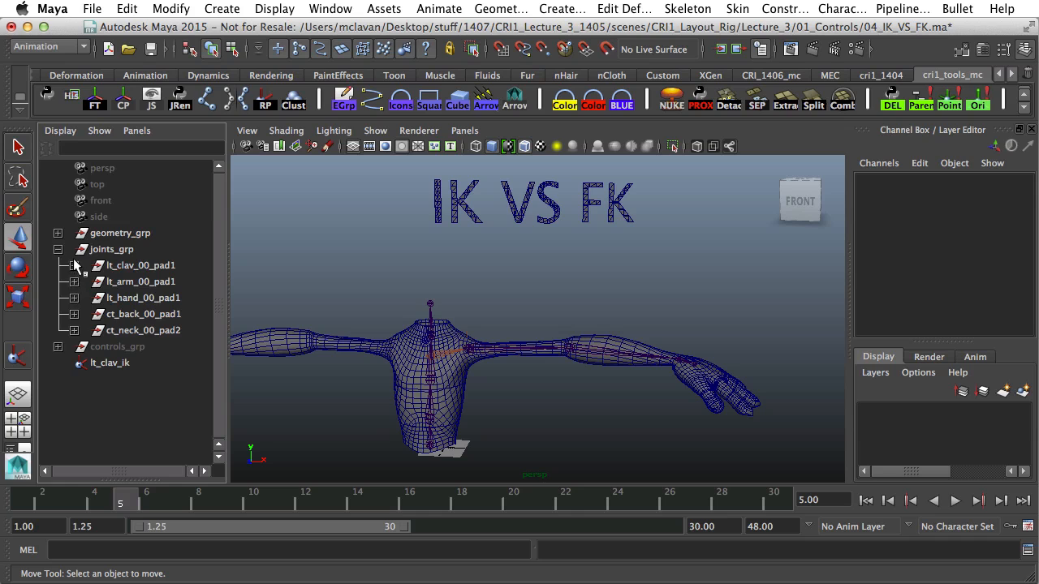
- Expand the lt_arm_00_pad1 hierarchy and duplicate the lt_arm_01_bind joint chain twice
{"action": "left_click", "coordinate": [73, 282]}
{"action": "left_click", "coordinate": [90, 298]}
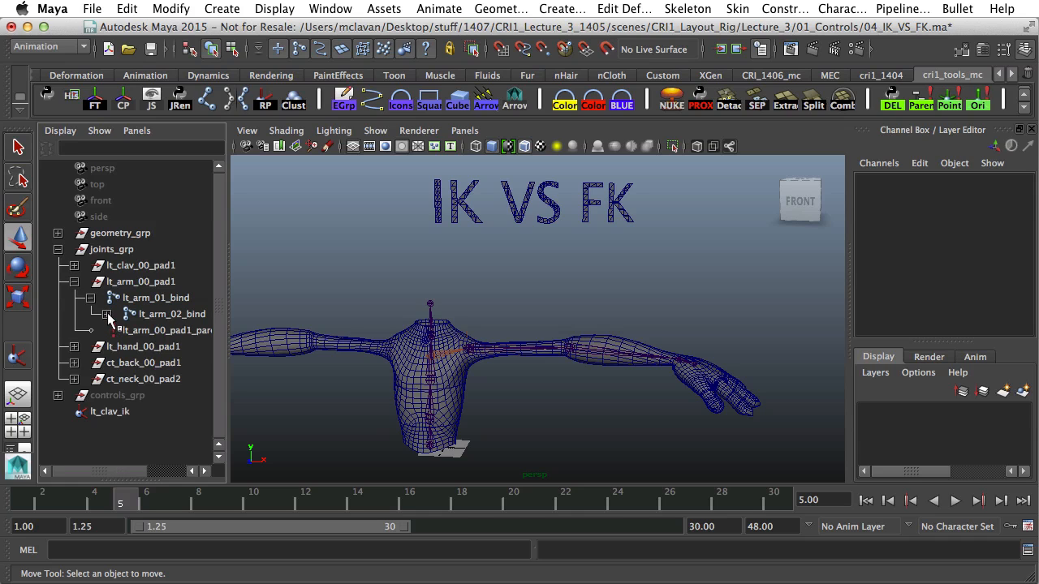
{"action": "left_click", "coordinate": [106, 314]}
{"action": "left_click", "coordinate": [209, 298]}
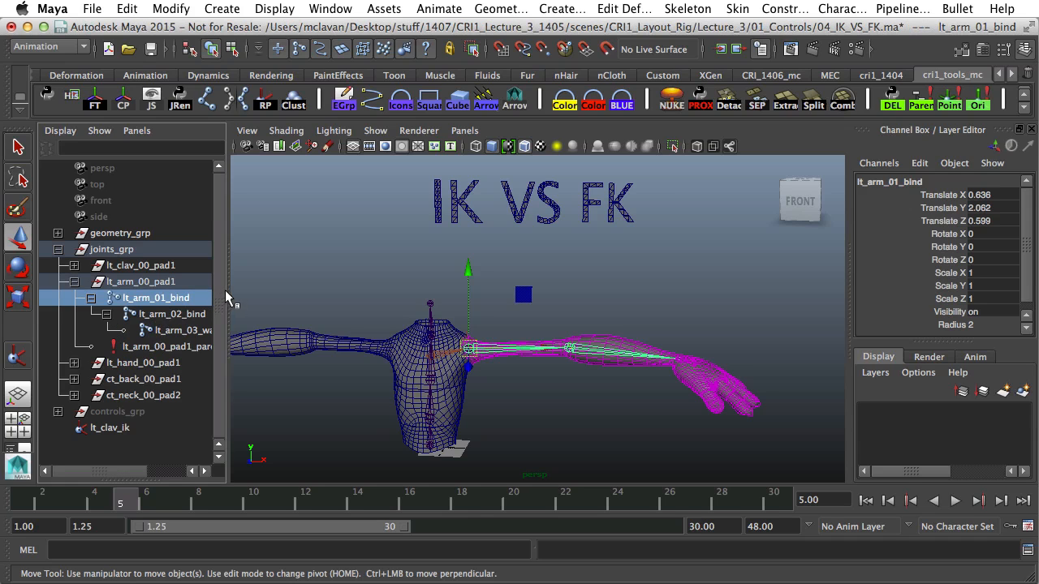
{"action": "left_click_drag", "start_coordinate": [227, 290], "coordinate": [290, 289]}
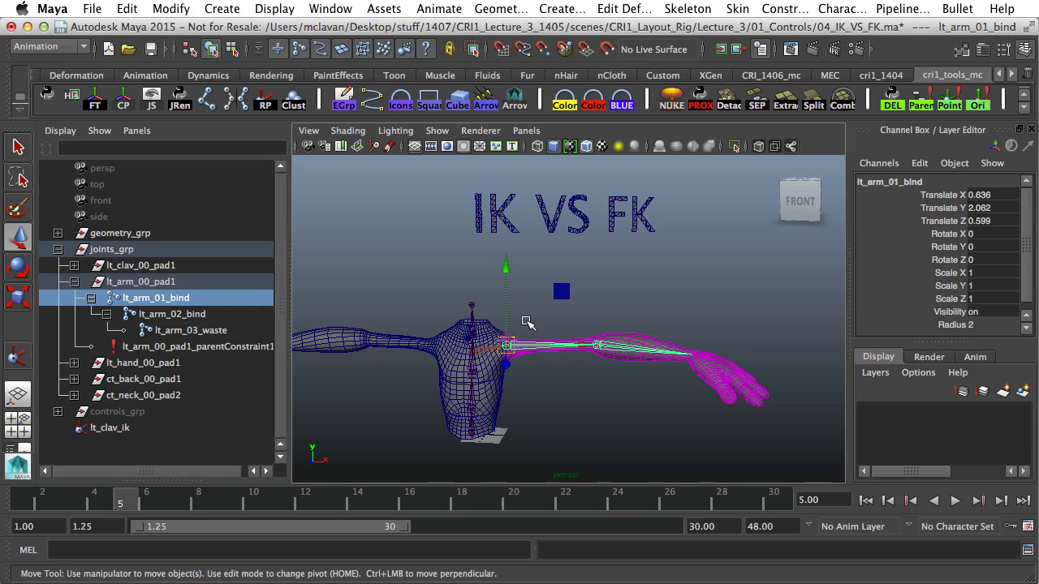
{"action": "mouse_move", "coordinate": [526, 322]}
{"action": "left_mouse_down", "text": "alt"}
{"action": "mouse_move", "coordinate": [524, 294]}
{"action": "mouse_move", "coordinate": [525, 309]}
{"action": "left_mouse_up", "text": "alt"}
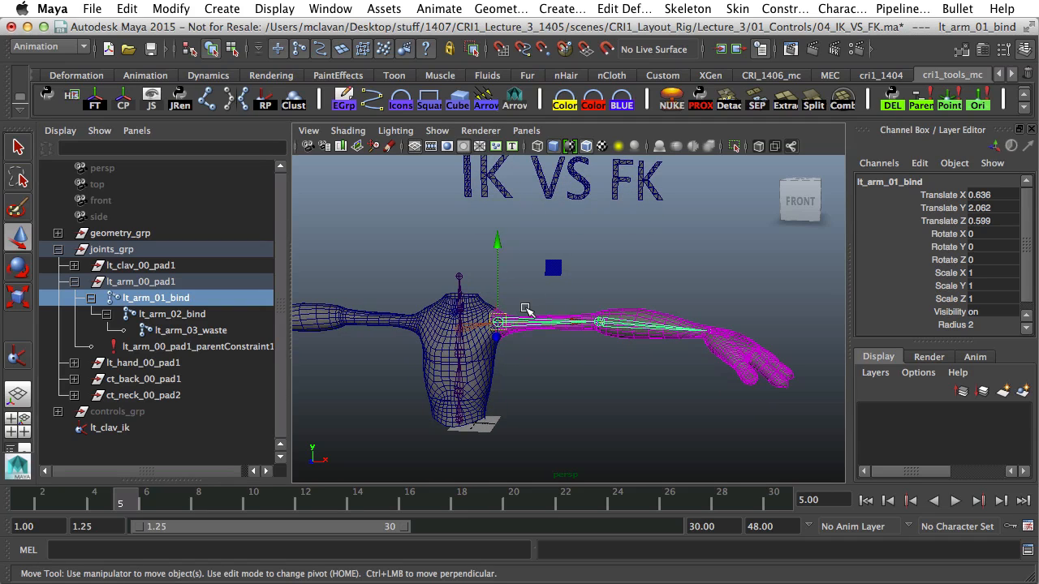
{"action": "key", "text": "ctrl+d"}
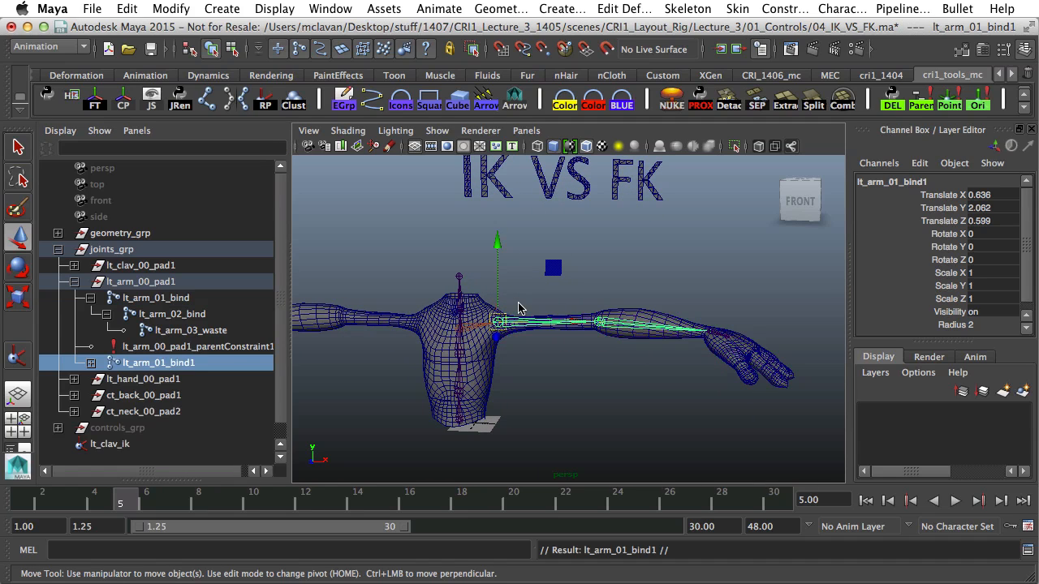
{"action": "key", "text": "ctrl+d"}
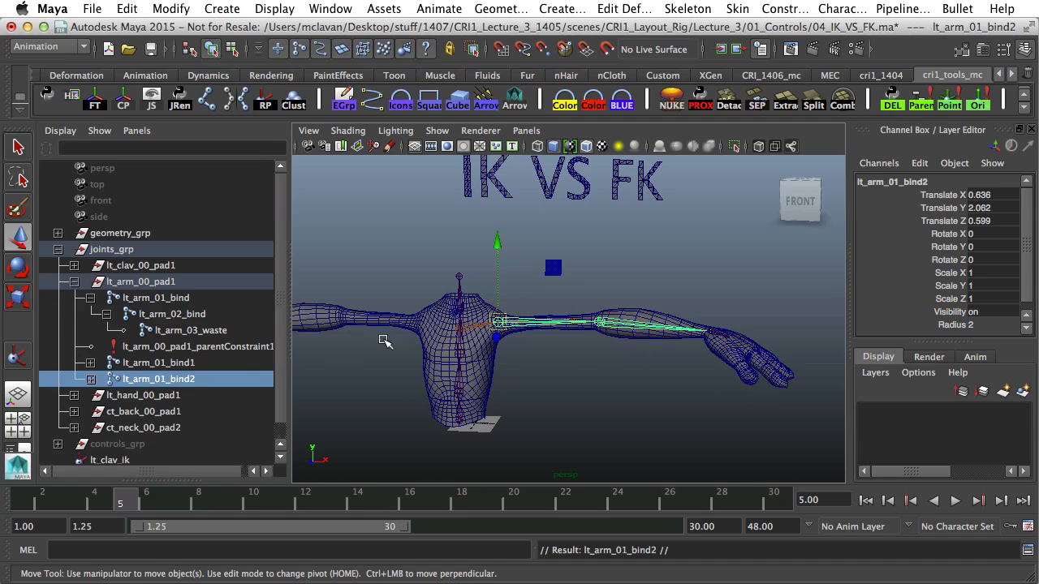
- Expand the first duplicated arm chain and rename its root joint lt_armIK_01_ik
{"action": "left_click", "coordinate": [160, 365]}
{"action": "left_click", "coordinate": [90, 362]}
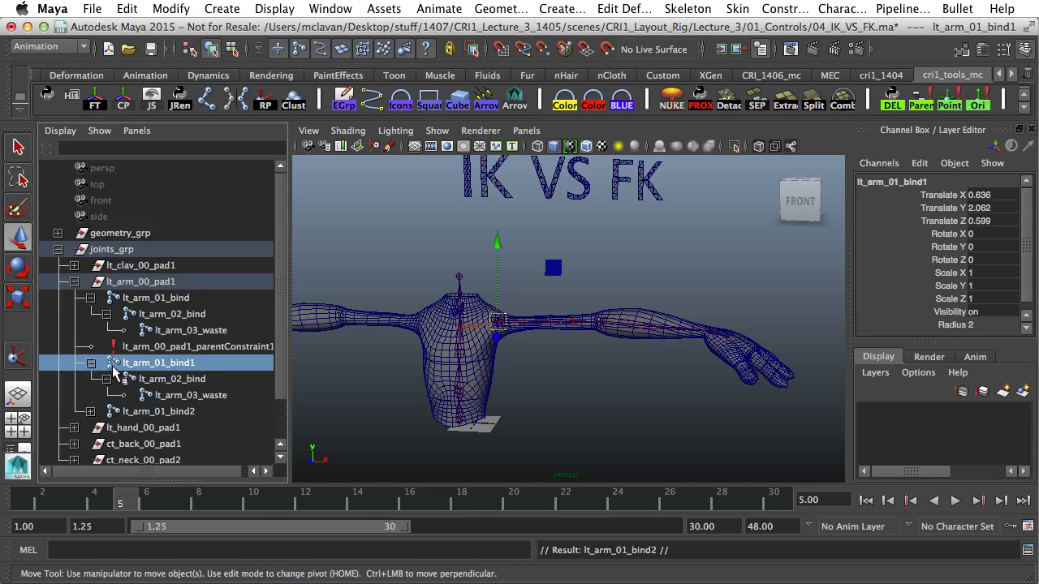
{"action": "double_click", "coordinate": [185, 365]}
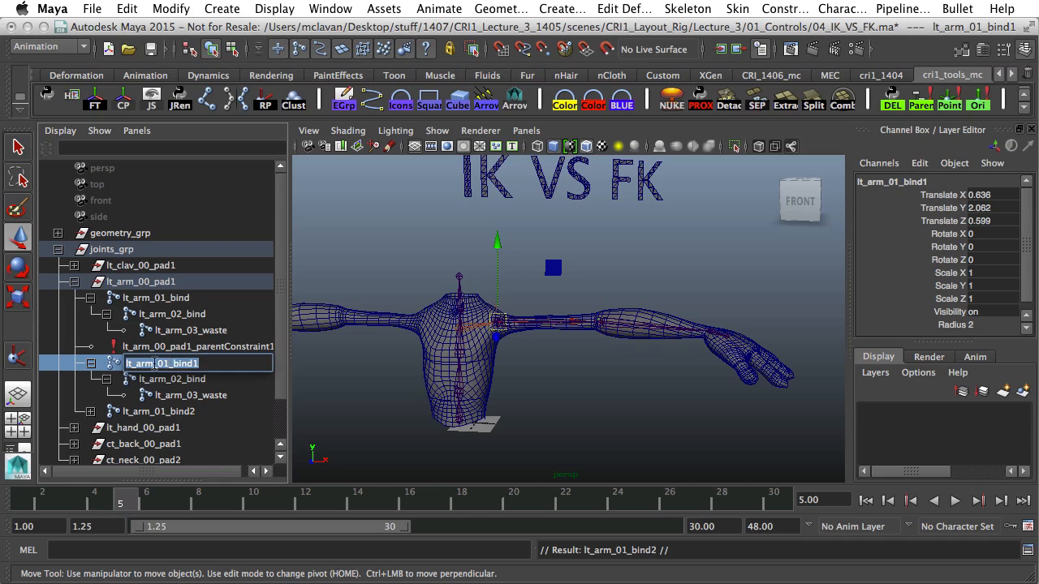
{"action": "left_click", "coordinate": [155, 363]}
{"action": "type", "text": "IK"}
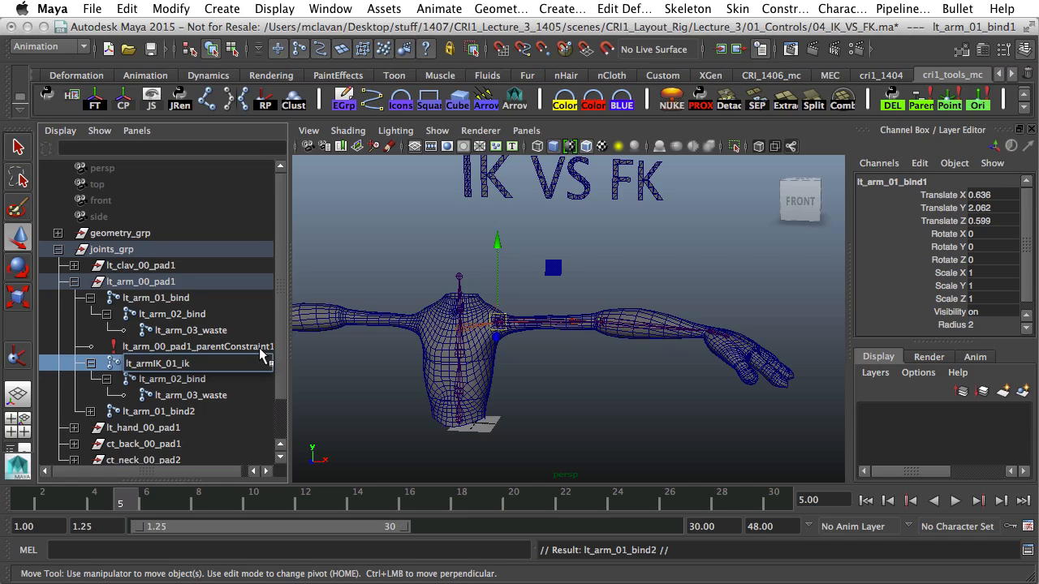
{"action": "key", "text": "Return"}
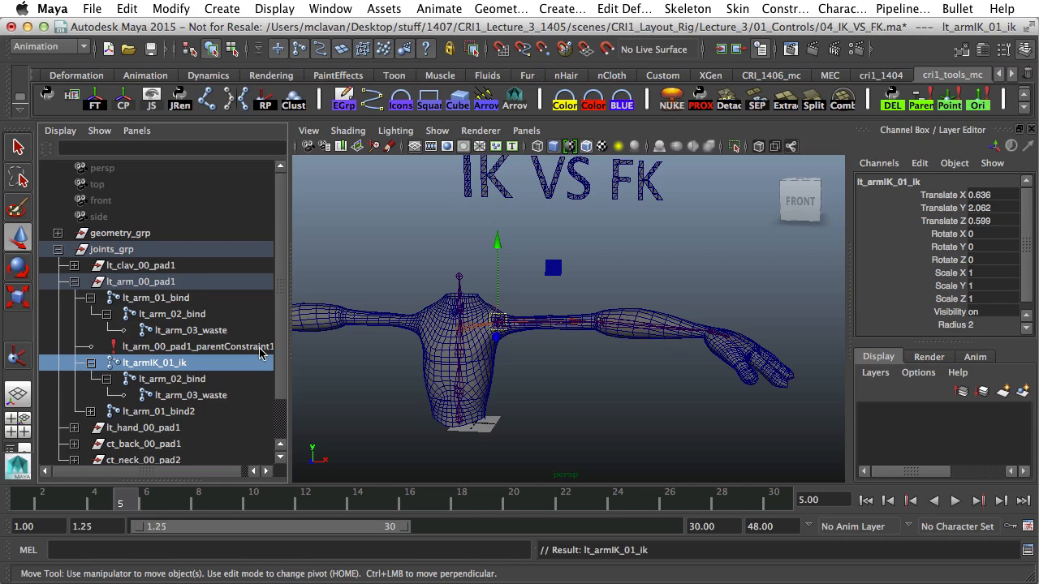
{"action": "double_click", "coordinate": [199, 365]}
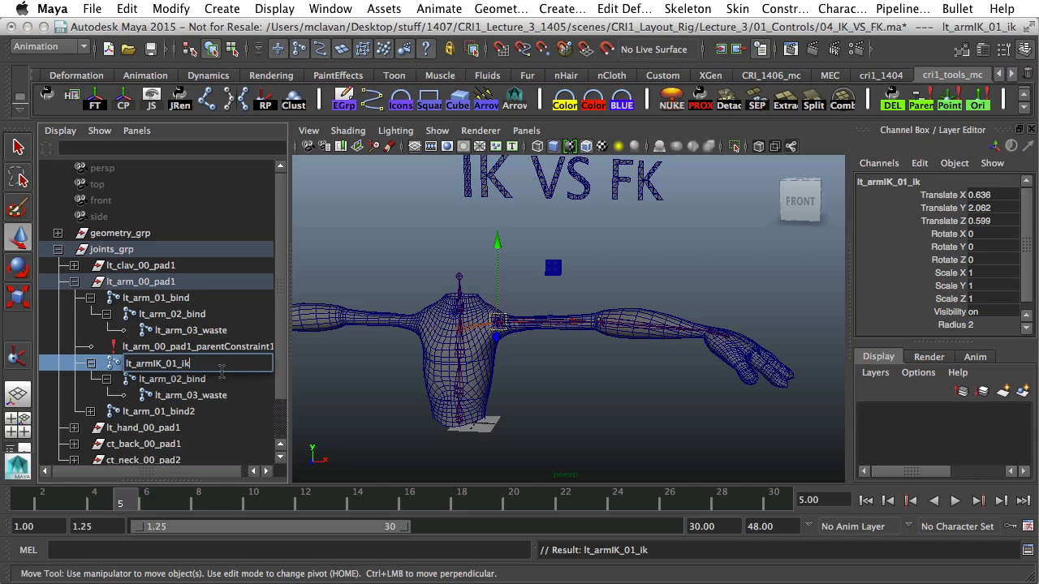
{"action": "key", "text": "Return"}
- Rename the second joint of the IK arm chain lt_armIK_02_ik
{"action": "double_click", "coordinate": [179, 379]}
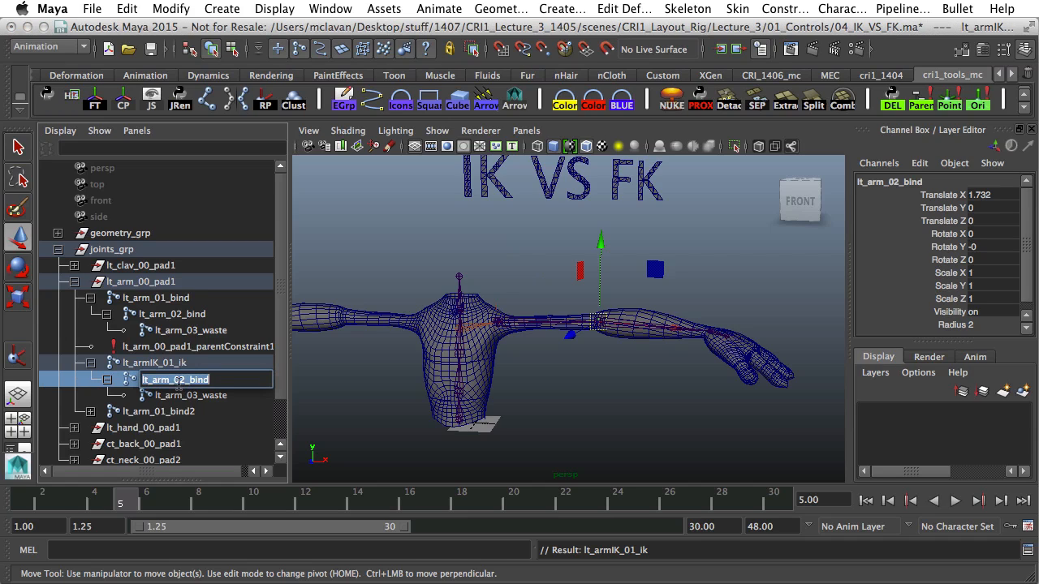
{"action": "left_click", "coordinate": [173, 380]}
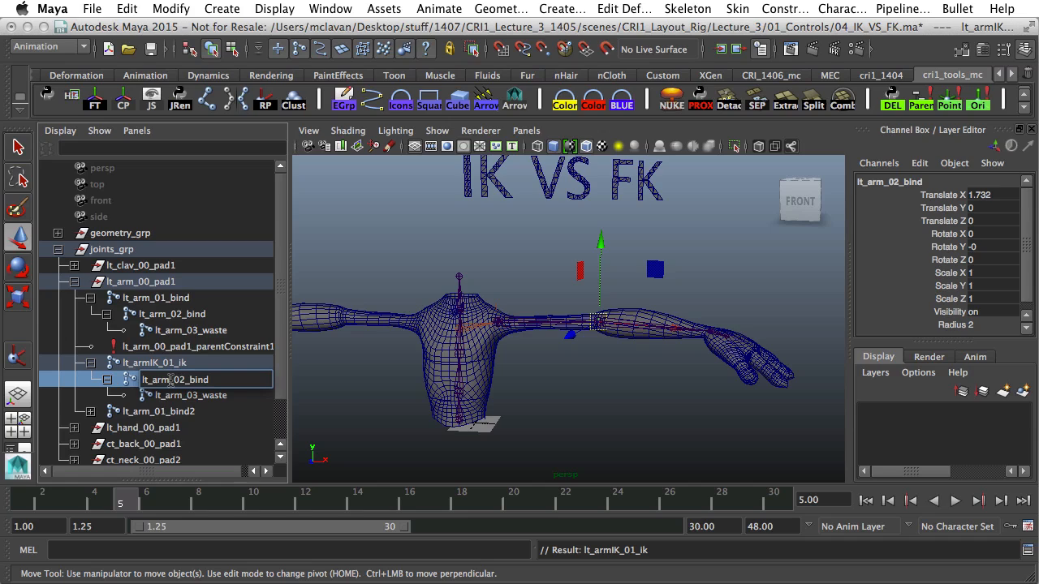
{"action": "type", "text": "IK_02_ik"}
{"action": "key", "text": "Return"}
- Rename the end joint of the IK arm chain lt_armIK_03_ik
{"action": "double_click", "coordinate": [187, 396]}
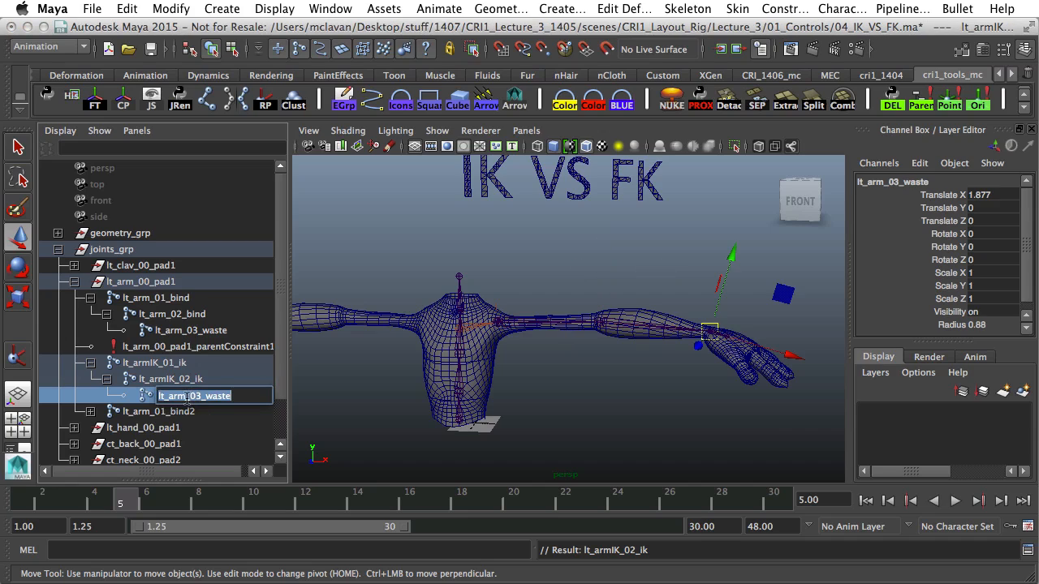
{"action": "left_click", "coordinate": [186, 396]}
{"action": "type", "text": "IK"}
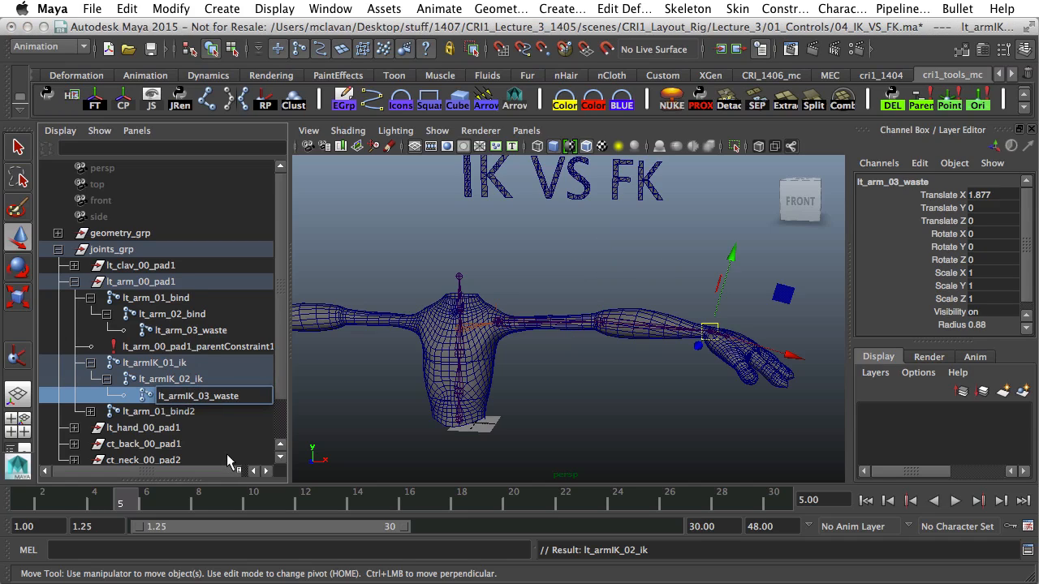
{"action": "key", "text": "BackSpace"}
{"action": "key", "text": "BackSpace"}
{"action": "key", "text": "BackSpace"}
{"action": "key", "text": "BackSpace"}
{"action": "key", "text": "BackSpace"}
{"action": "type", "text": "ik"}
{"action": "key", "text": "Return"}
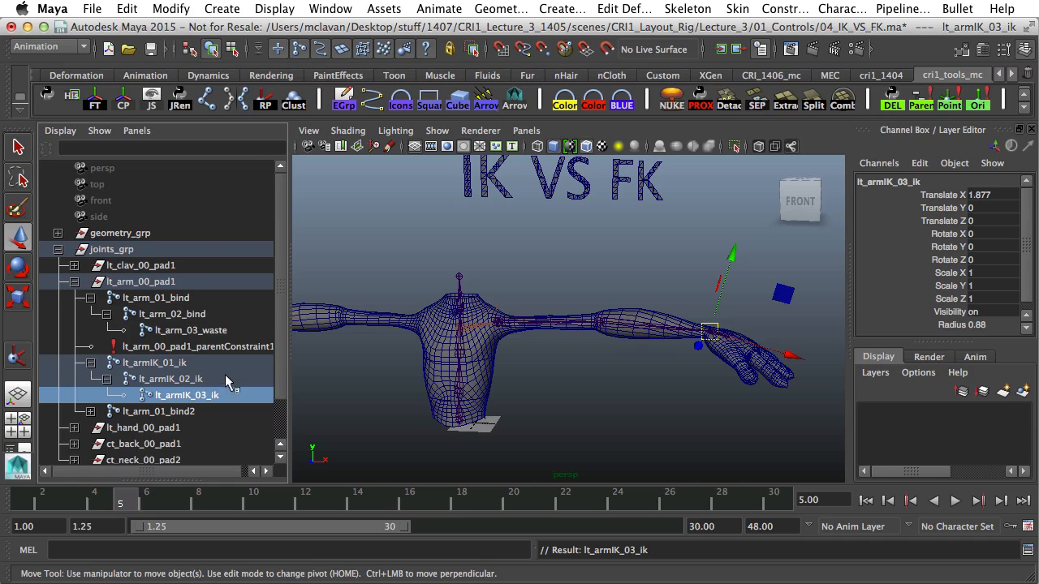
- Expand the second duplicated arm chain and rename its root joint lt_armFK_01_fk
{"action": "left_click", "coordinate": [90, 411]}
{"action": "double_click", "coordinate": [156, 331]}
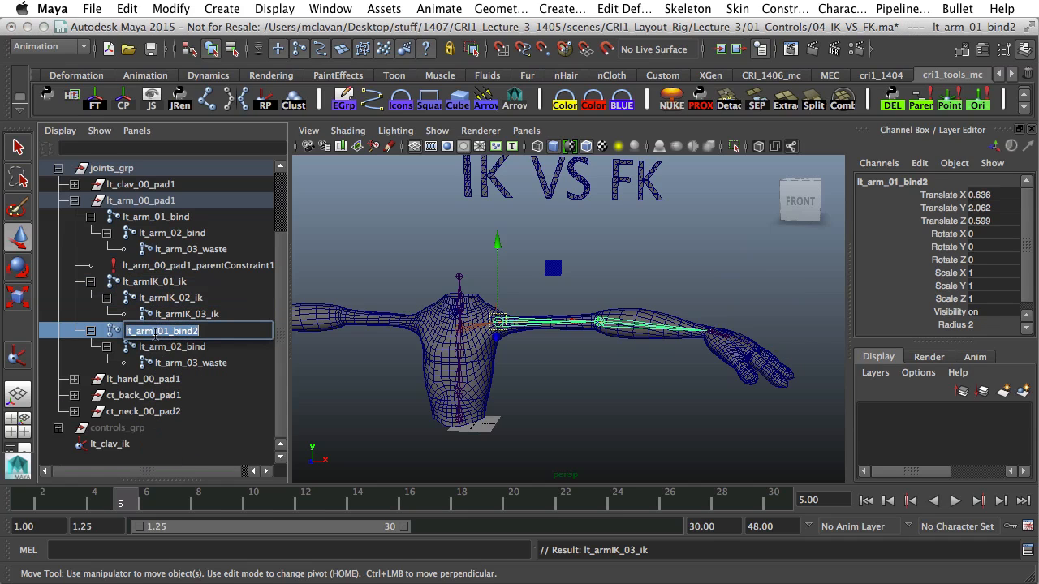
{"action": "left_click", "coordinate": [154, 332]}
{"action": "type", "text": "FK"}
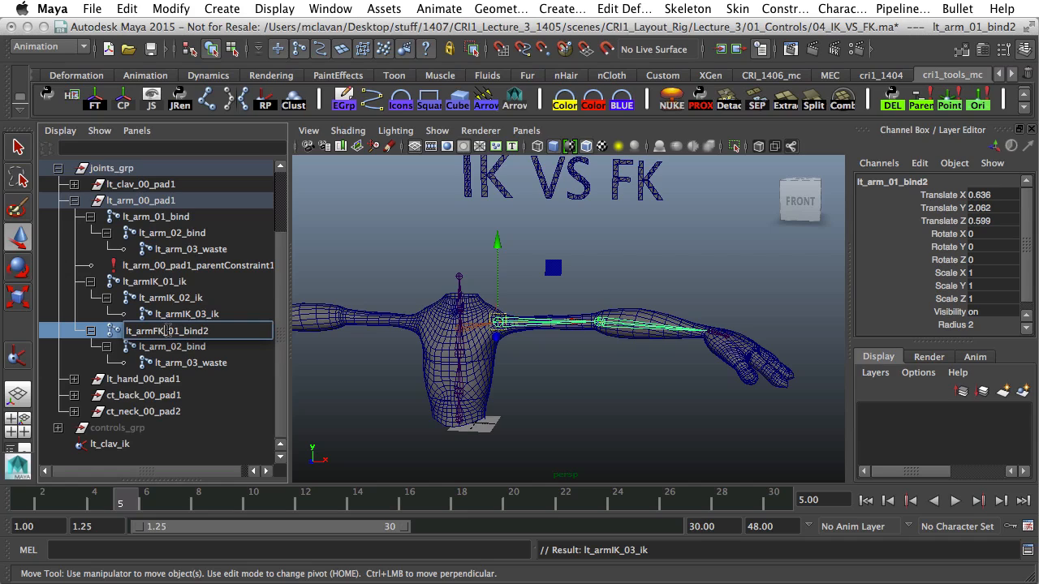
{"action": "left_click_drag", "start_coordinate": [185, 331], "coordinate": [286, 328]}
{"action": "type", "text": "fk"}
{"action": "key", "text": "Return"}
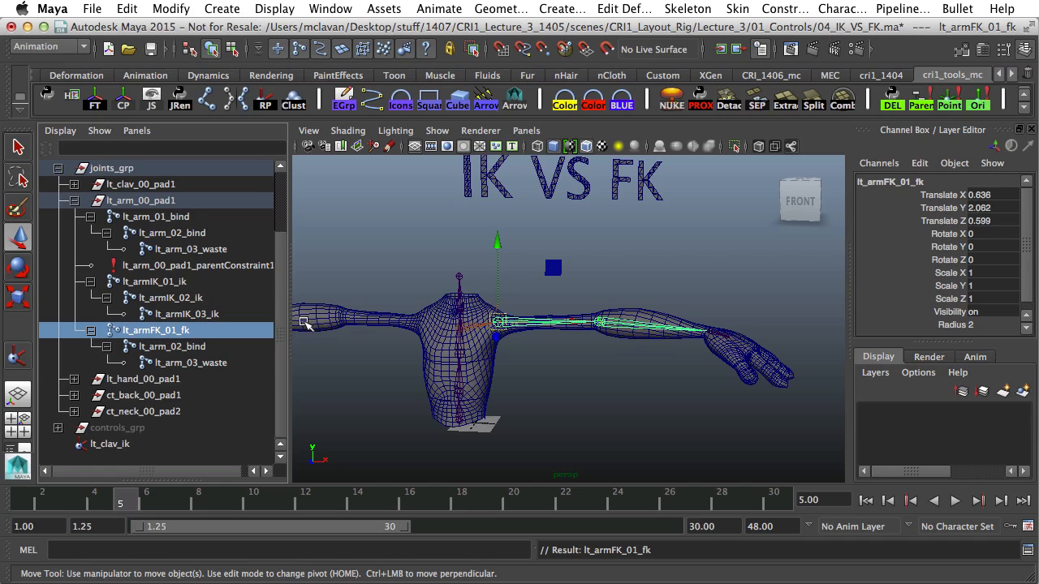
- Rename the second joint of the FK arm chain lt_armFK_02_fk
{"action": "double_click", "coordinate": [175, 347]}
{"action": "left_click", "coordinate": [171, 348]}
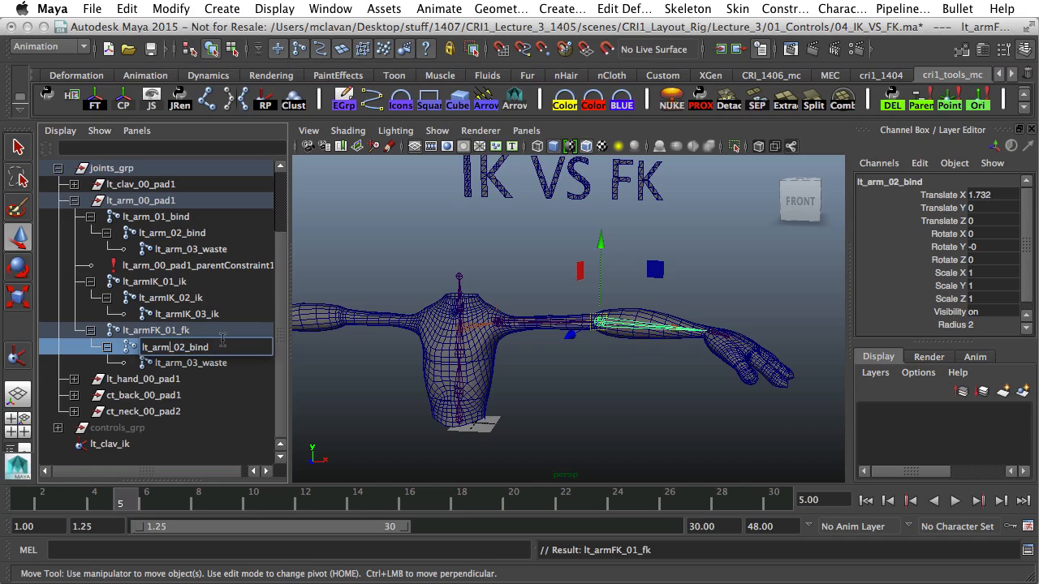
{"action": "type", "text": "FK"}
{"action": "left_click_drag", "start_coordinate": [202, 347], "coordinate": [237, 351]}
{"action": "type", "text": "fk"}
- Rename the end joint of the FK arm chain lt_armFK_03_fk
{"action": "double_click", "coordinate": [195, 362]}
{"action": "left_click", "coordinate": [184, 364]}
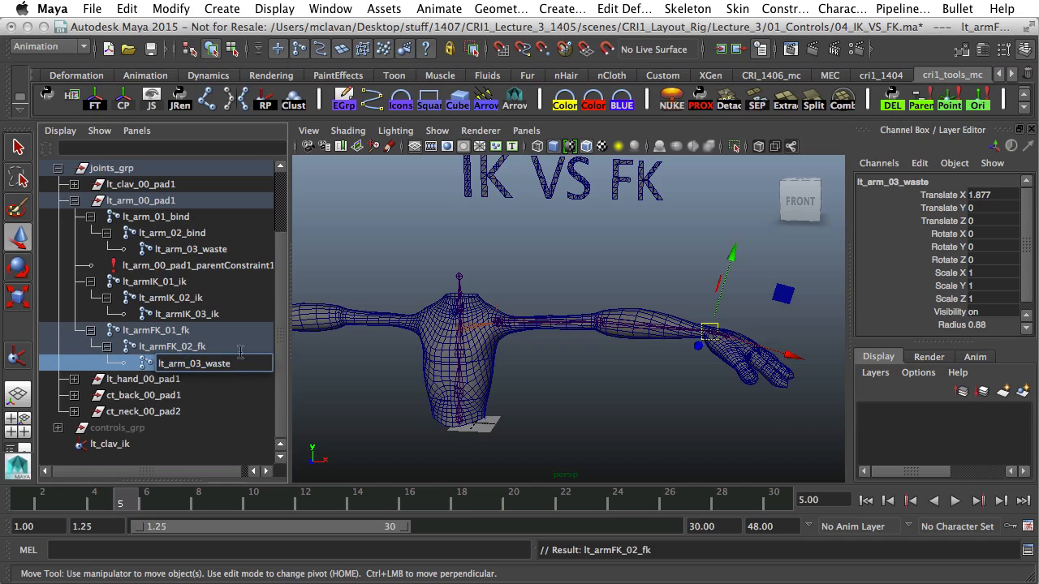
{"action": "type", "text": "FK"}
{"action": "key", "text": "BackSpace"}
{"action": "key", "text": "BackSpace"}
{"action": "key", "text": "BackSpace"}
{"action": "key", "text": "BackSpace"}
{"action": "key", "text": "BackSpace"}
{"action": "type", "text": "fk"}
{"action": "key", "text": "Return"}
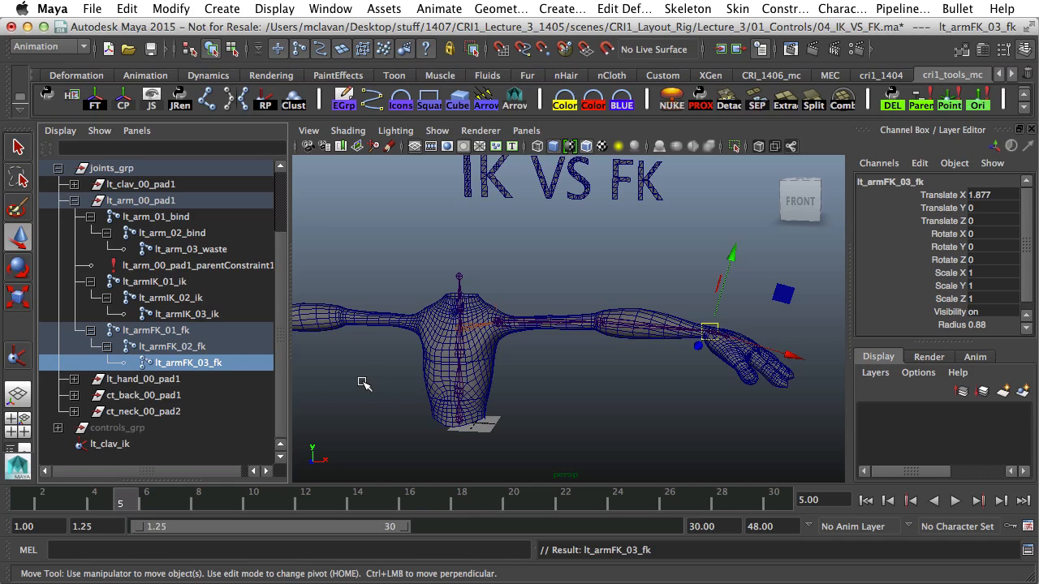
- Rotate lt_armIK_01_ik up about 30 degrees and lt_armFK_01_fk down about 34 degrees in Z to separate the chains
{"action": "left_click", "coordinate": [527, 329]}
{"action": "middle_click_drag", "start_coordinate": [527, 328], "coordinate": [511, 308], "text": "alt"}
{"action": "left_click", "coordinate": [166, 282]}
{"action": "key", "text": "e"}
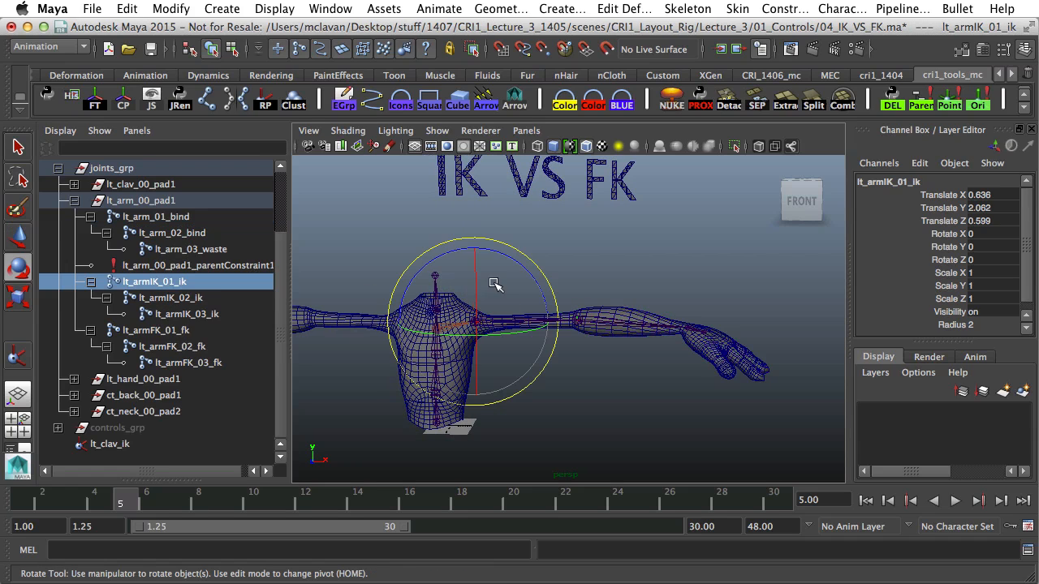
{"action": "left_click_drag", "start_coordinate": [524, 268], "coordinate": [555, 298]}
{"action": "left_click", "coordinate": [165, 330]}
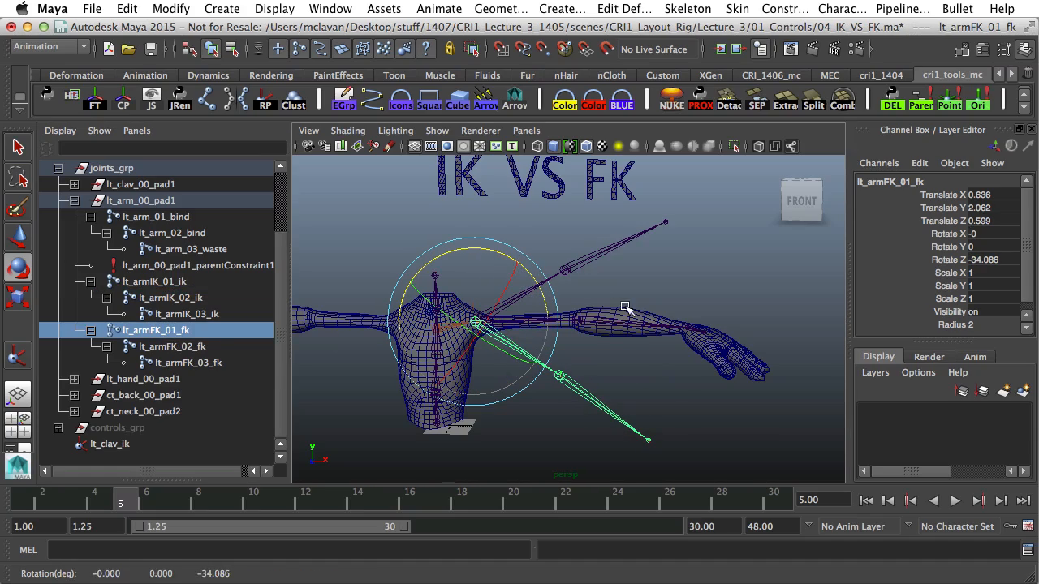
- Test the shoulder by moving the lt_clav_ik handle slightly, and undo the move and the selections made for it
{"action": "scroll", "coordinate": [580, 329], "scroll_direction": "up", "scroll_amount": 4}
{"action": "middle_click_drag", "start_coordinate": [580, 329], "coordinate": [633, 329], "text": "alt"}
{"action": "left_click_drag", "start_coordinate": [633, 329], "coordinate": [643, 332], "text": "alt"}
{"action": "left_click", "coordinate": [675, 274]}
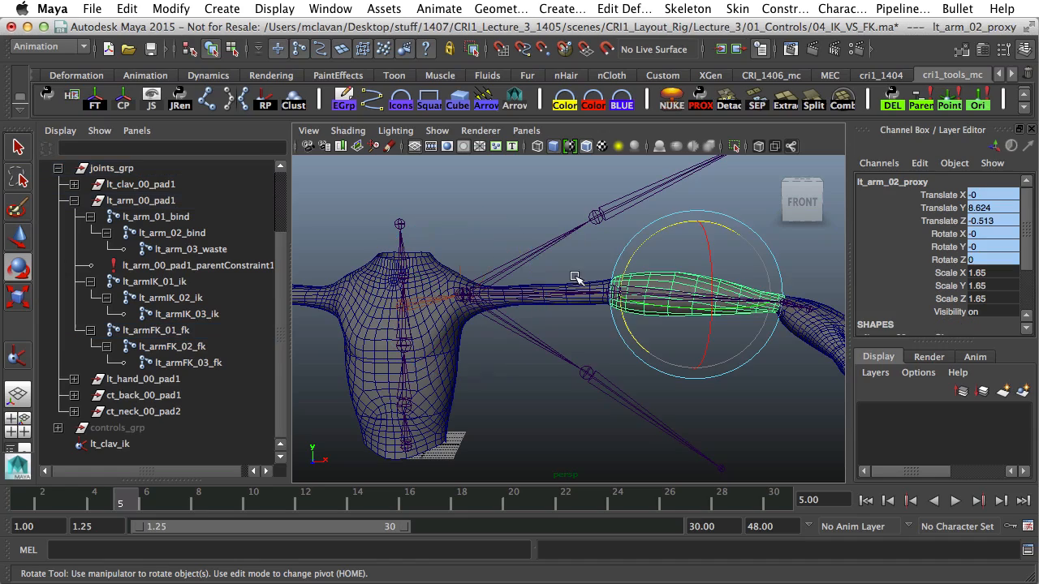
{"action": "left_click", "coordinate": [461, 270]}
{"action": "key", "text": "w"}
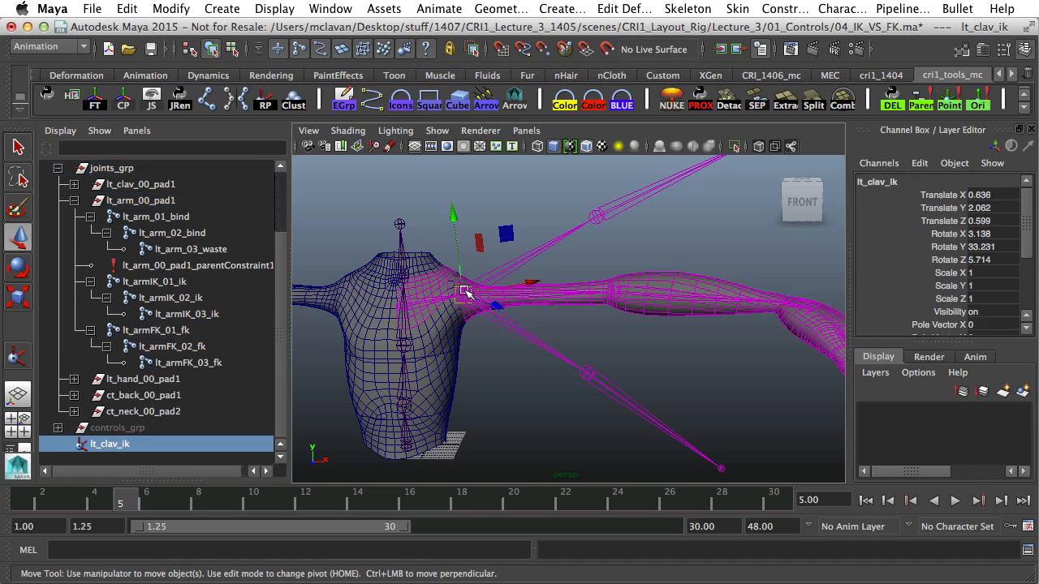
{"action": "mouse_move", "coordinate": [462, 292]}
{"action": "left_mouse_down"}
{"action": "mouse_move", "coordinate": [458, 258]}
{"action": "mouse_move", "coordinate": [457, 303]}
{"action": "mouse_move", "coordinate": [466, 290]}
{"action": "left_mouse_up"}
{"action": "key", "text": "z"}
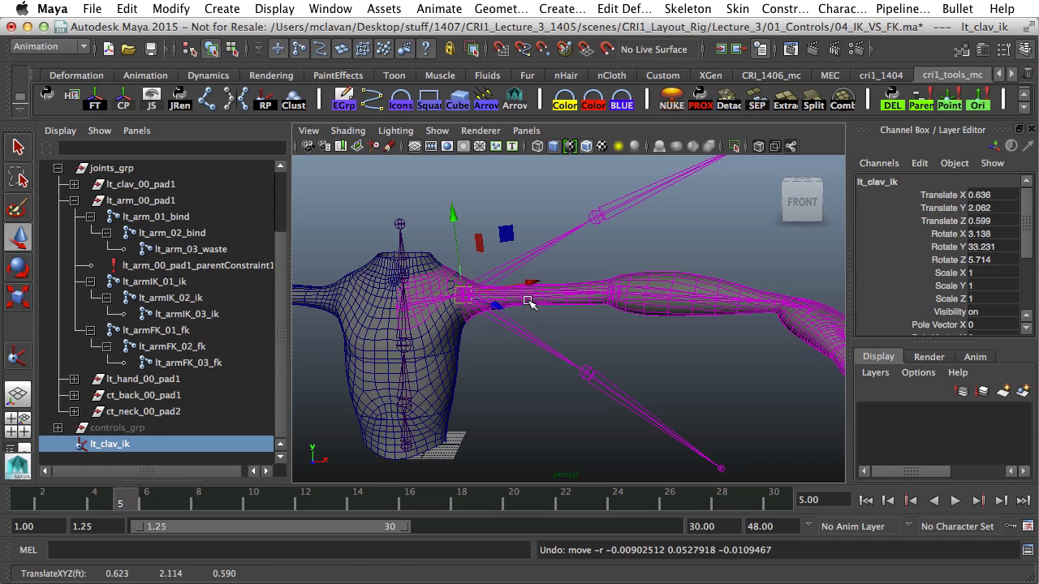
{"action": "key", "text": "z"}
{"action": "key", "text": "z"}
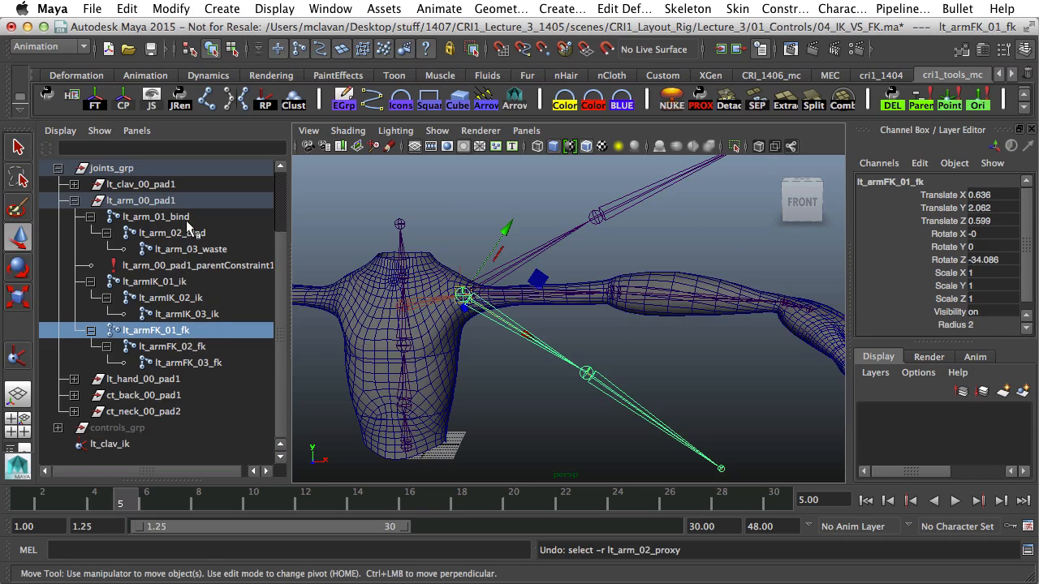
- Reset Rotate Z to 0 on both the lt_armIK_01_ik and lt_armFK_01_fk joints
{"action": "left_click", "coordinate": [137, 184]}
{"action": "left_click", "coordinate": [132, 202]}
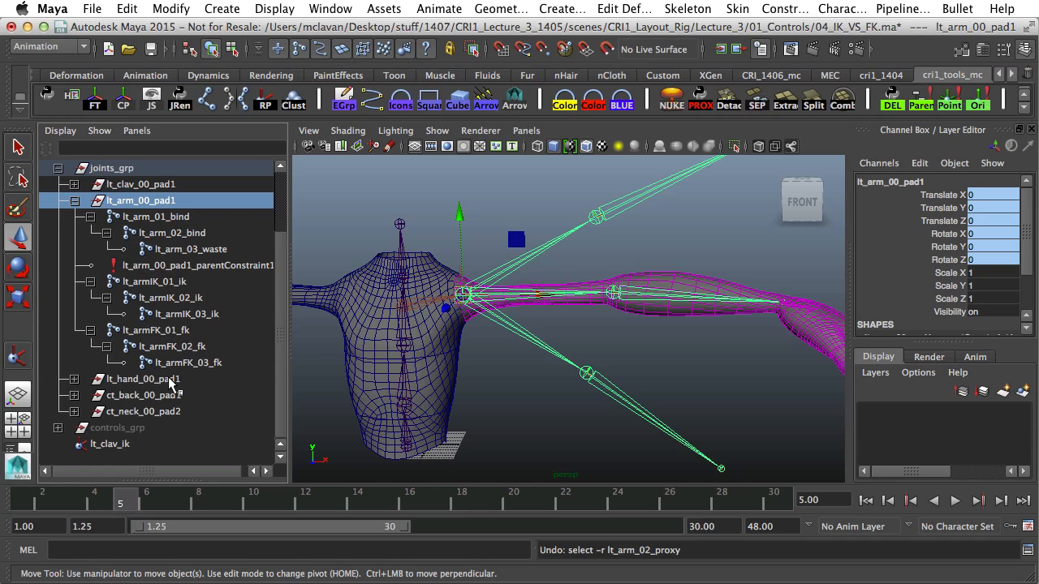
{"action": "left_click", "coordinate": [514, 330]}
{"action": "left_click", "coordinate": [568, 231], "text": "shift"}
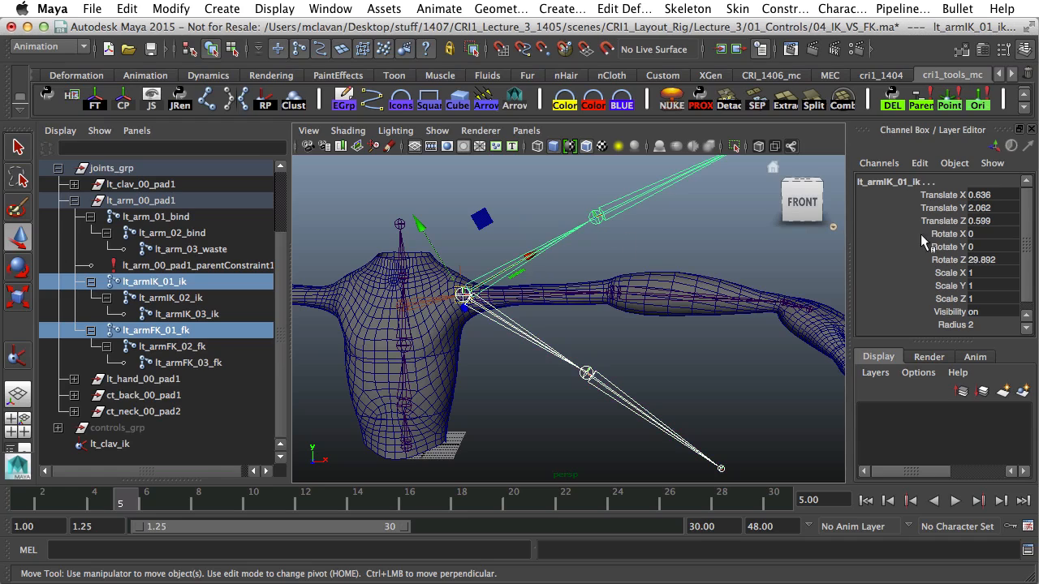
{"action": "left_click", "coordinate": [982, 259]}
{"action": "type", "text": "0"}
{"action": "key", "text": "Return"}
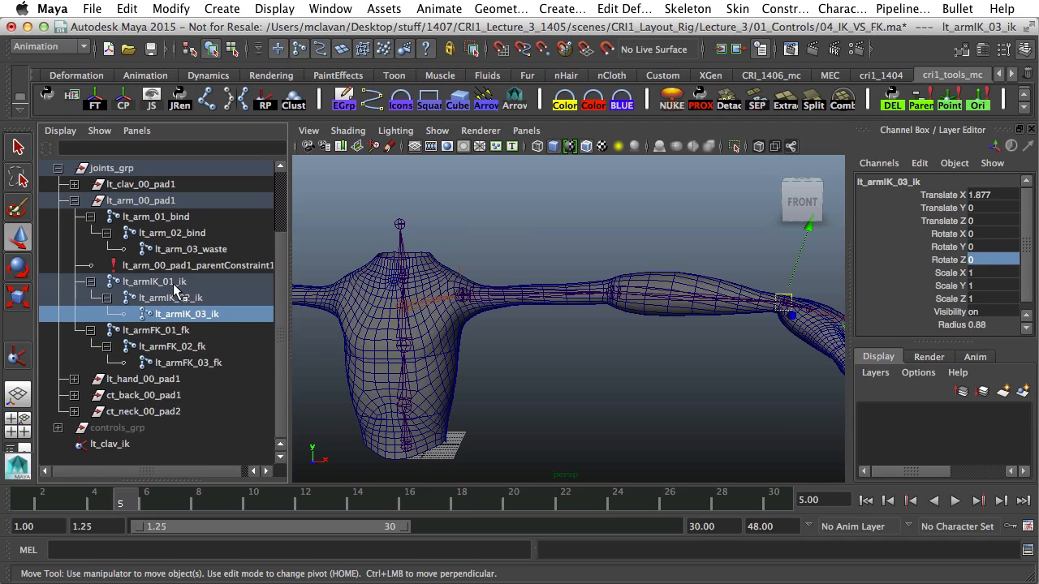
- Hide the lt_armFK_01_fk and lt_arm_01_bind joint chains, leaving the IK arm chain shown
{"action": "left_click", "coordinate": [176, 284]}
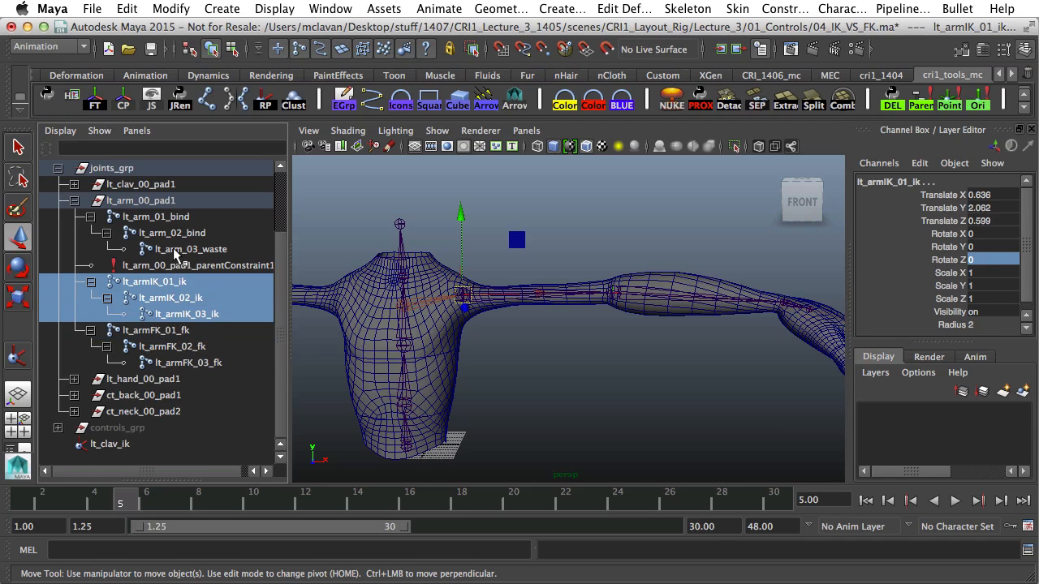
{"action": "left_click", "coordinate": [170, 334]}
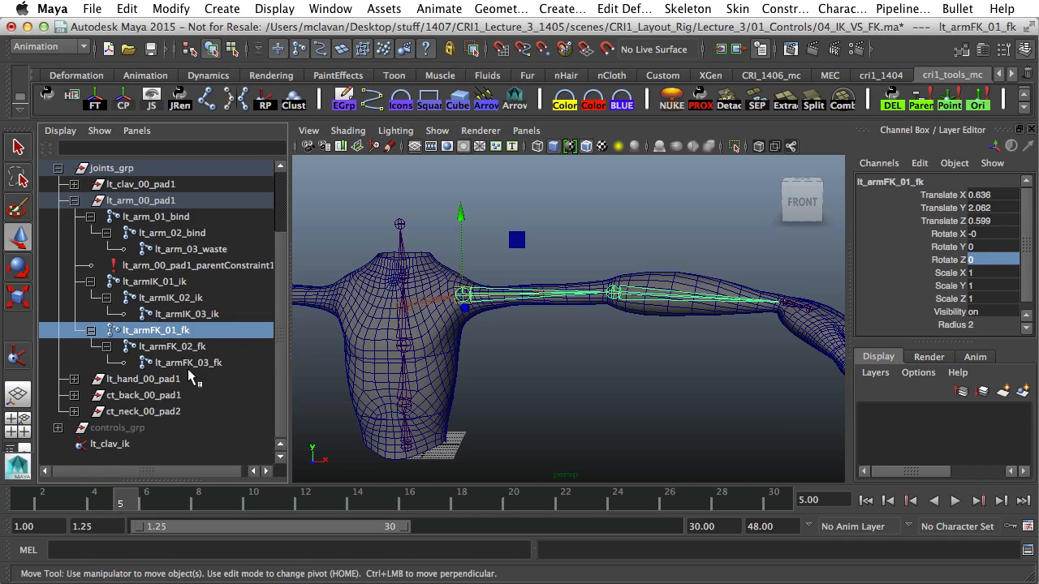
{"action": "key", "text": "ctrl+h"}
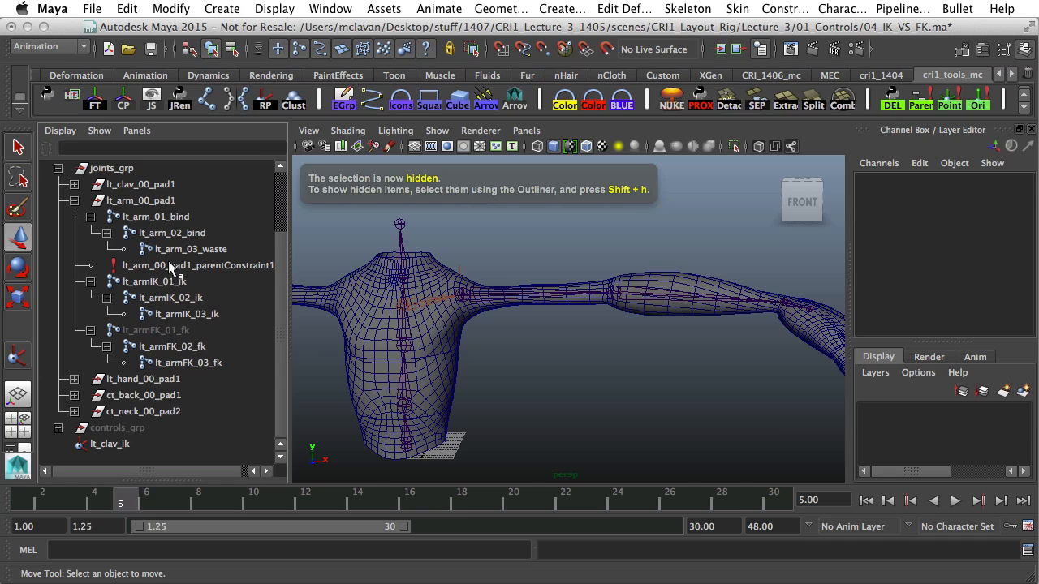
{"action": "left_click", "coordinate": [139, 217]}
{"action": "key", "text": "ctrl+h"}
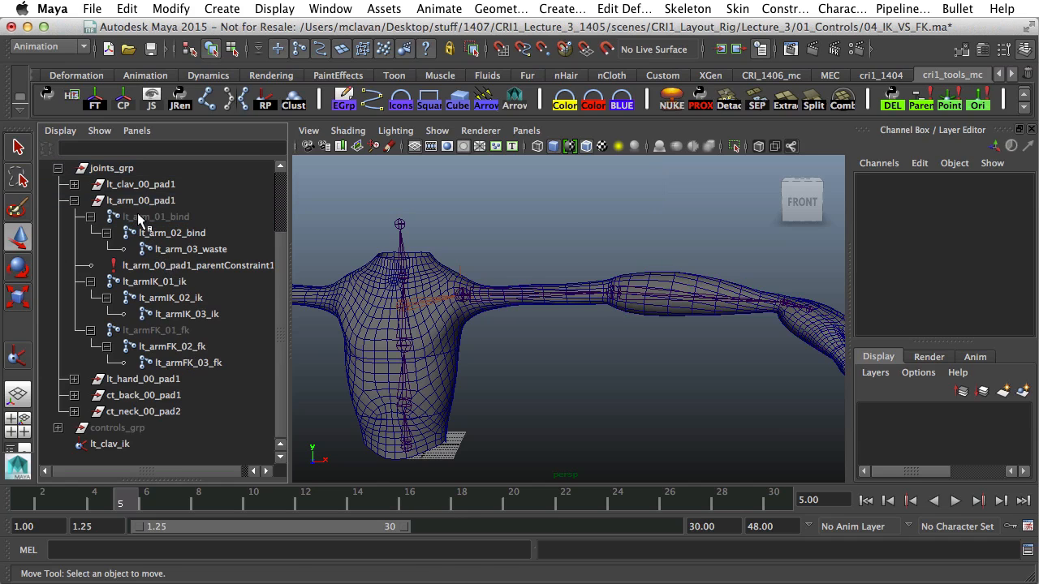
- Test the IK arm chain by rotating lt_armIK_01_ik up about 32 degrees in Z, and undo the rotation
{"action": "left_click_drag", "start_coordinate": [532, 253], "coordinate": [566, 343]}
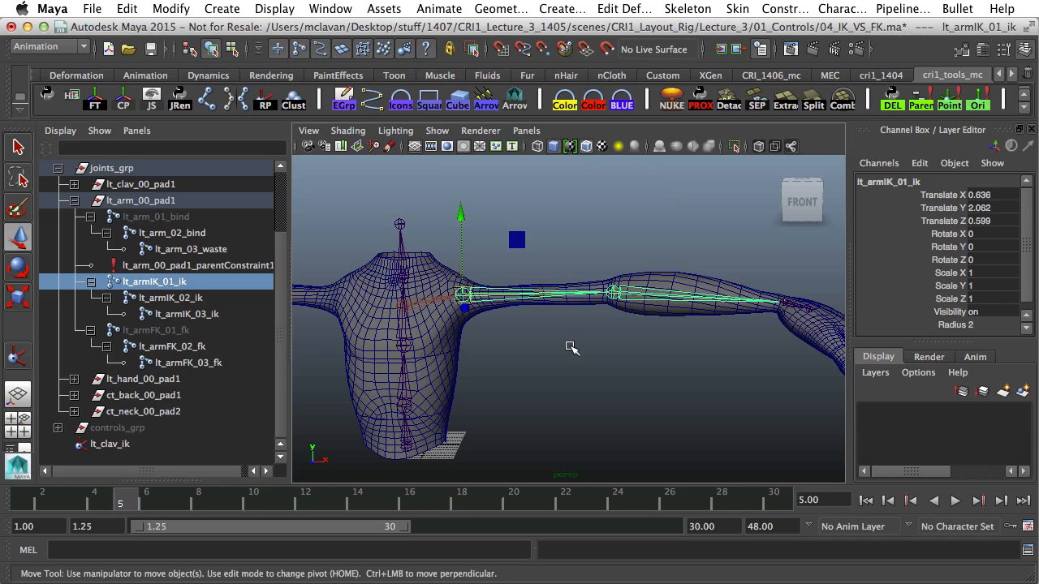
{"action": "left_click_drag", "start_coordinate": [684, 252], "coordinate": [672, 319]}
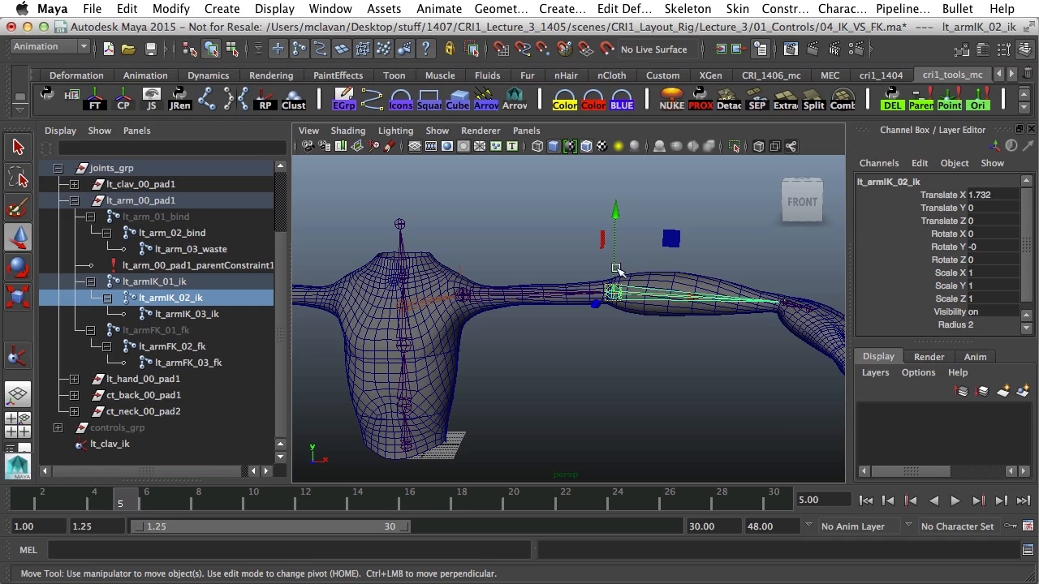
{"action": "left_click_drag", "start_coordinate": [523, 292], "coordinate": [536, 327]}
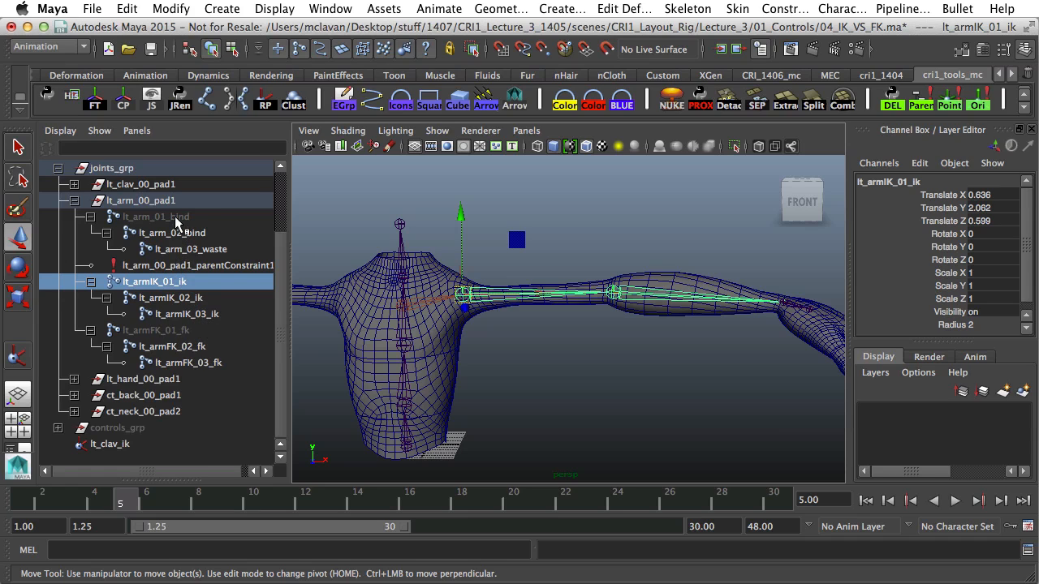
{"action": "key", "text": "e"}
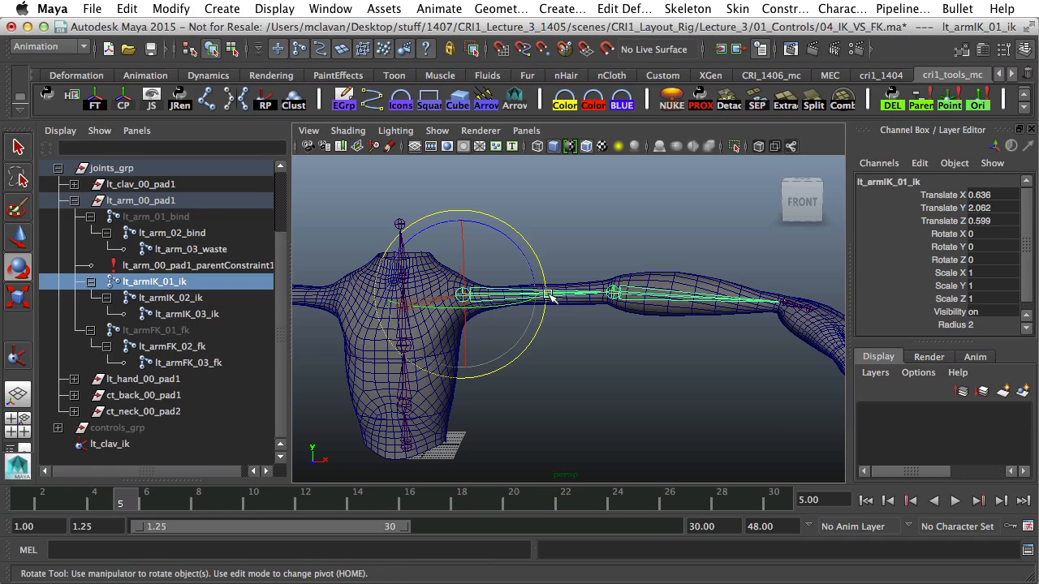
{"action": "left_click_drag", "start_coordinate": [524, 250], "coordinate": [540, 296]}
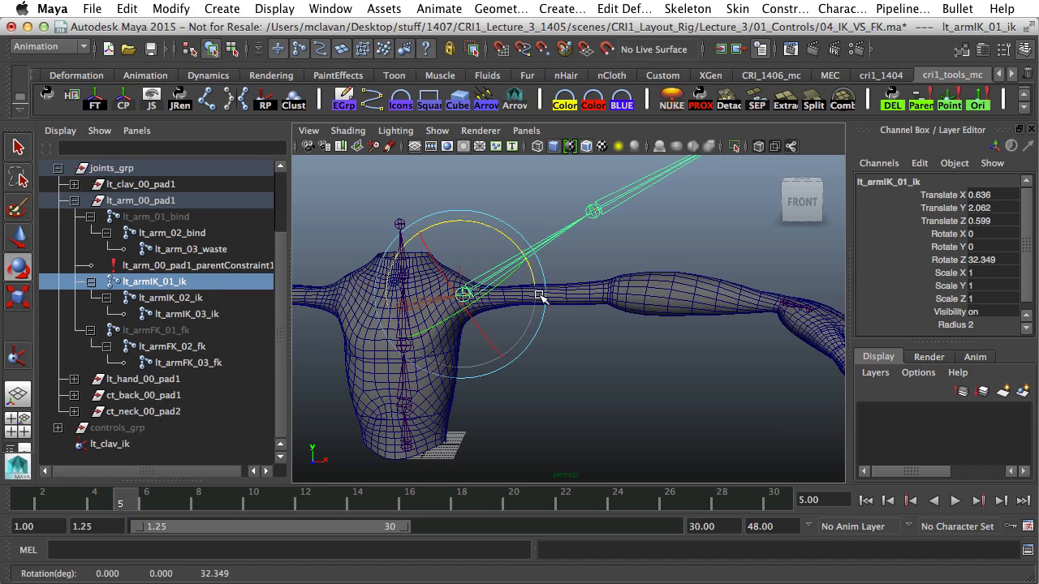
{"action": "key", "text": "z"}
- Unhide the lt_armFK_01_fk and lt_arm_01_bind joint chains
{"action": "left_click", "coordinate": [156, 330]}
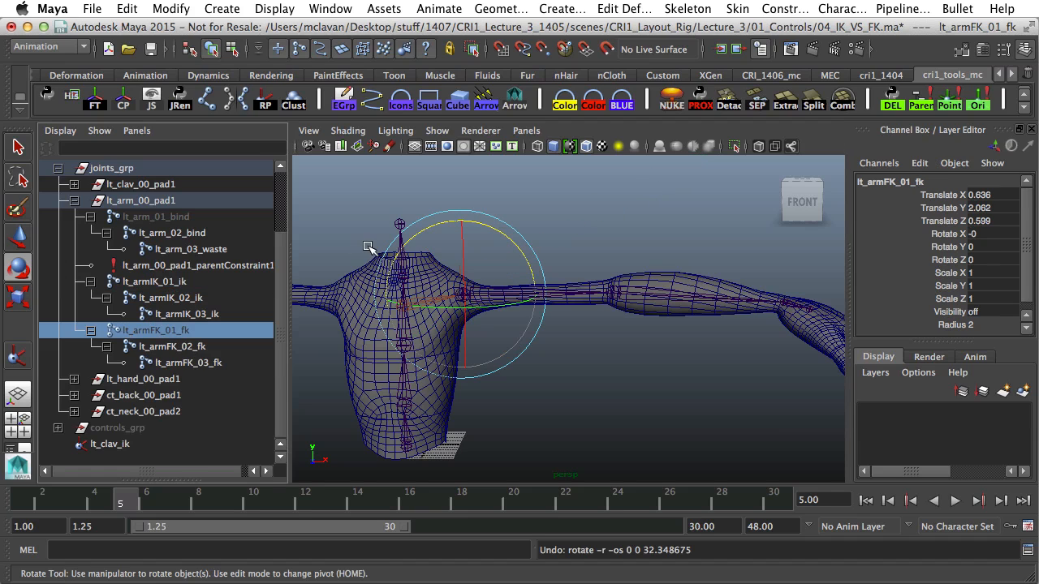
{"action": "key", "text": "shift+h"}
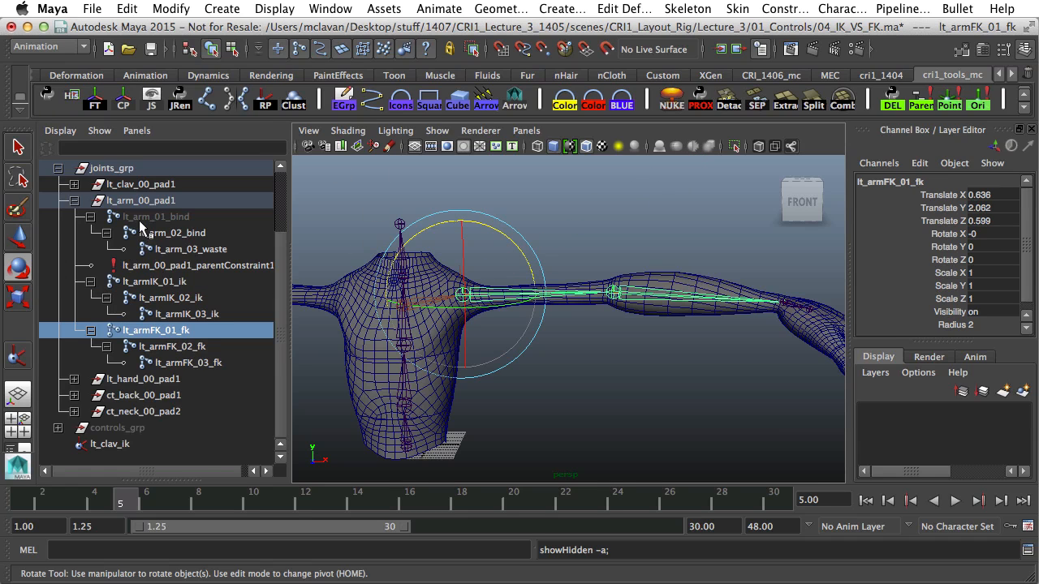
{"action": "left_click", "coordinate": [142, 221]}
{"action": "key", "text": "shift+h"}
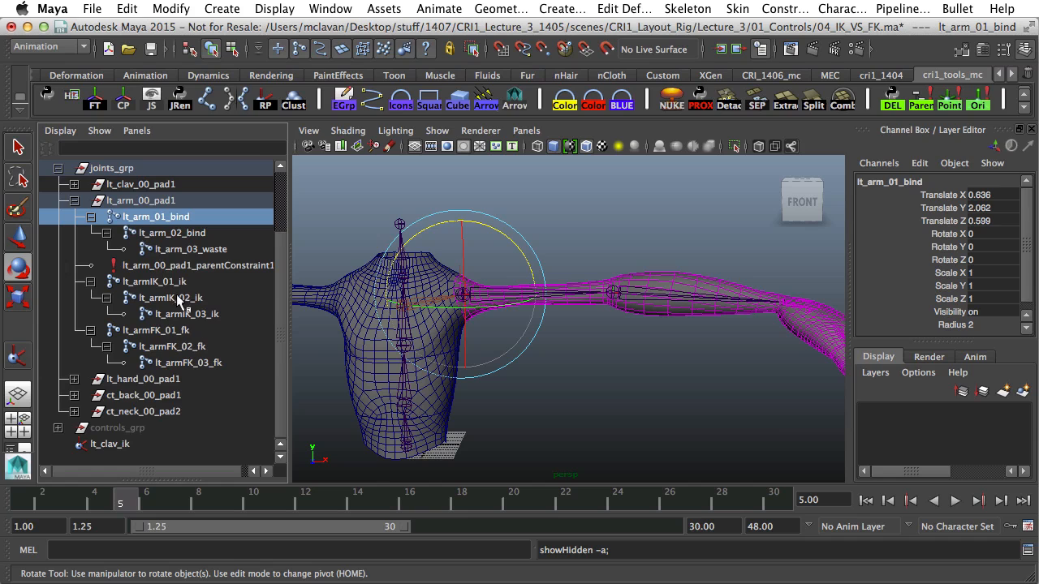
- Rotate lt_armIK_01_ik up about 29 degrees and lt_armFK_01_fk down about 49 degrees in Z to compare with lt_arm_01_bind, and undo both rotations
{"action": "left_click", "coordinate": [154, 282]}
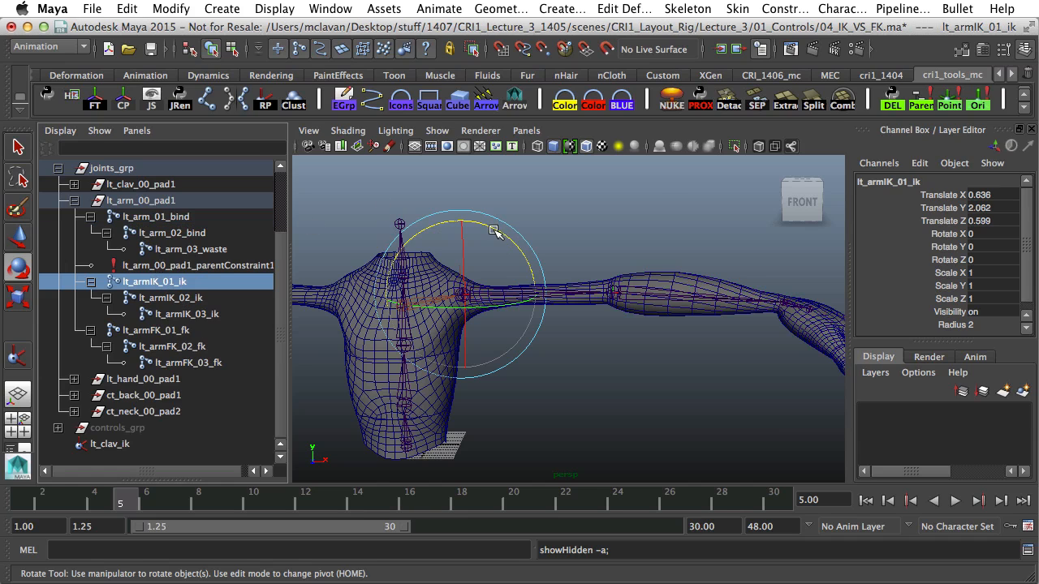
{"action": "left_click_drag", "start_coordinate": [497, 232], "coordinate": [529, 277]}
{"action": "left_click", "coordinate": [174, 331]}
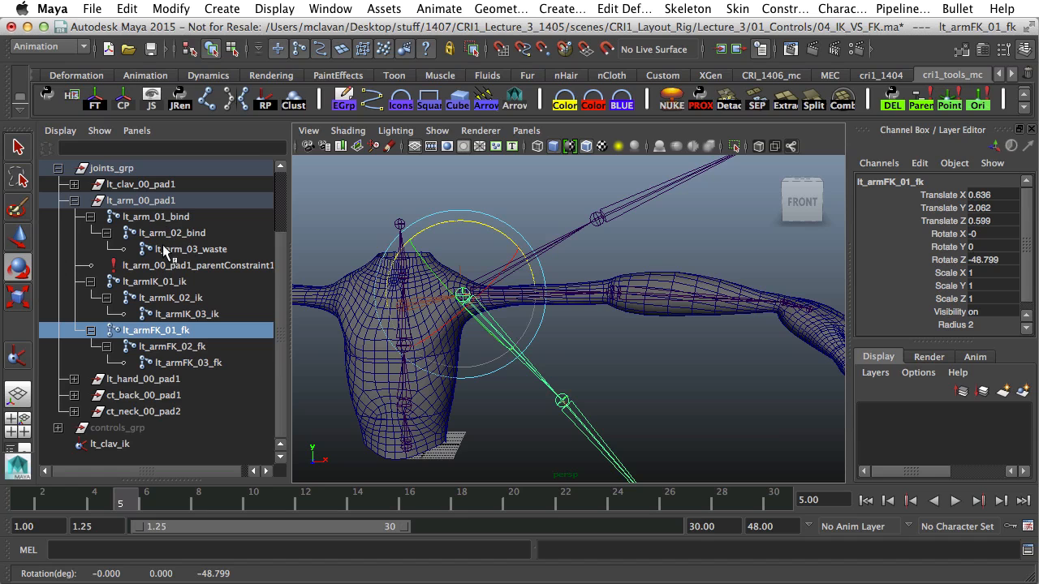
{"action": "left_click", "coordinate": [166, 217]}
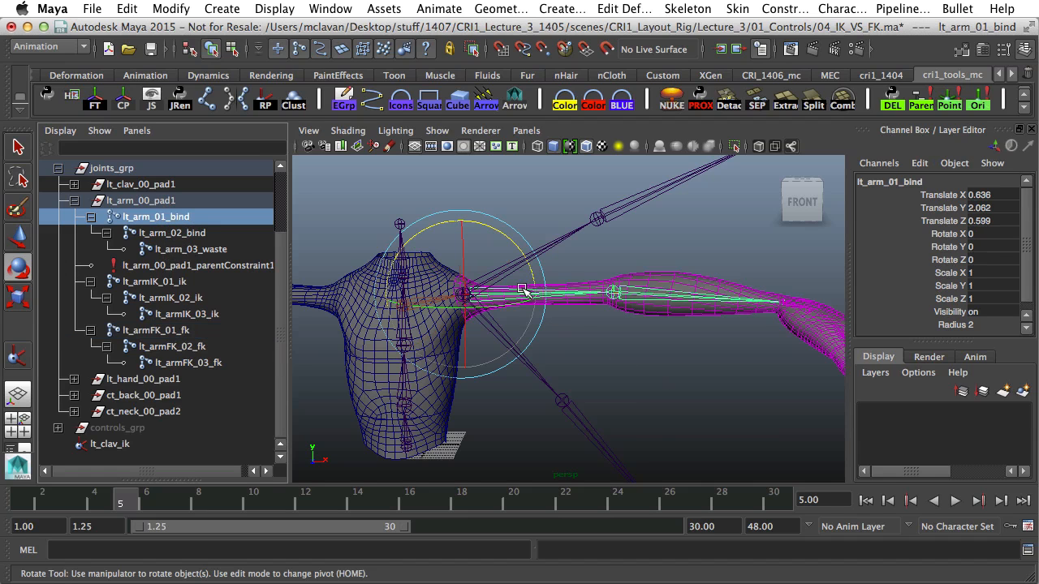
{"action": "key", "text": "z"}
{"action": "key", "text": "z"}
{"action": "key", "text": "z"}
{"action": "key", "text": "z"}
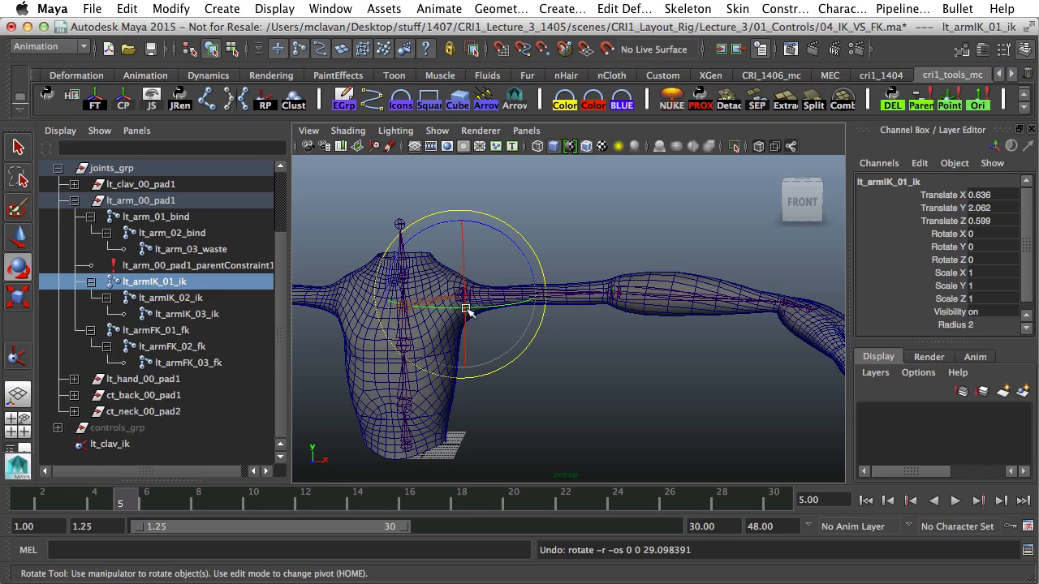
- Hide the lt_armFK_01_fk and lt_arm_01_bind joint chains to isolate the IK chain
{"action": "left_click", "coordinate": [188, 332]}
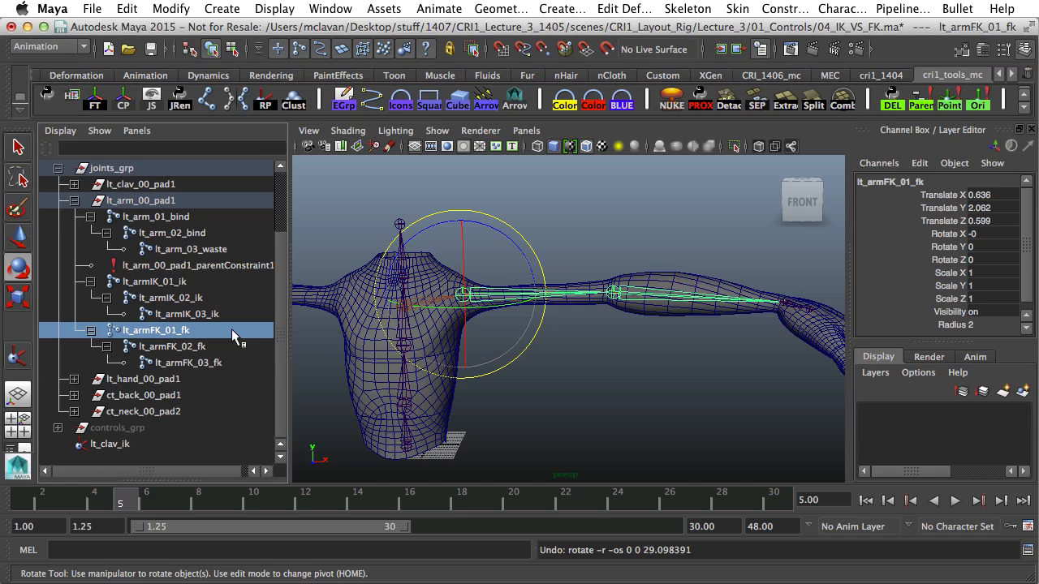
{"action": "key", "text": "ctrl+h"}
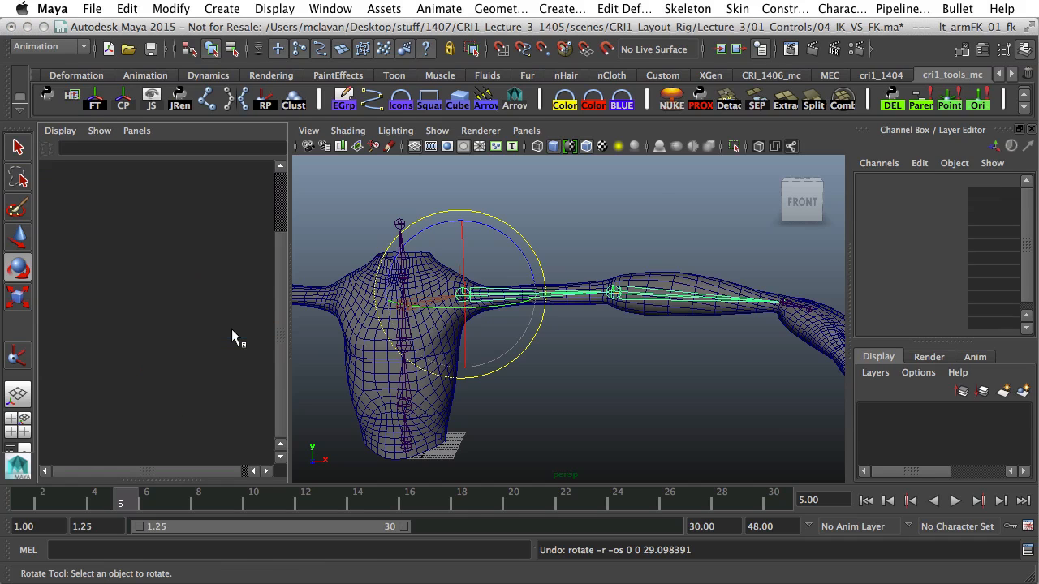
{"action": "left_click", "coordinate": [166, 218]}
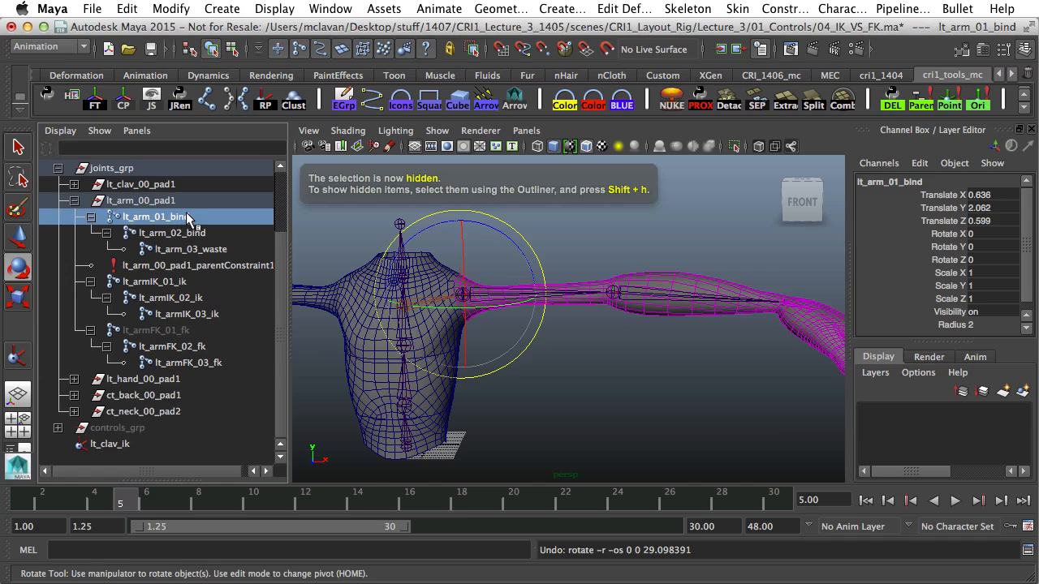
{"action": "key", "text": "ctrl+h"}
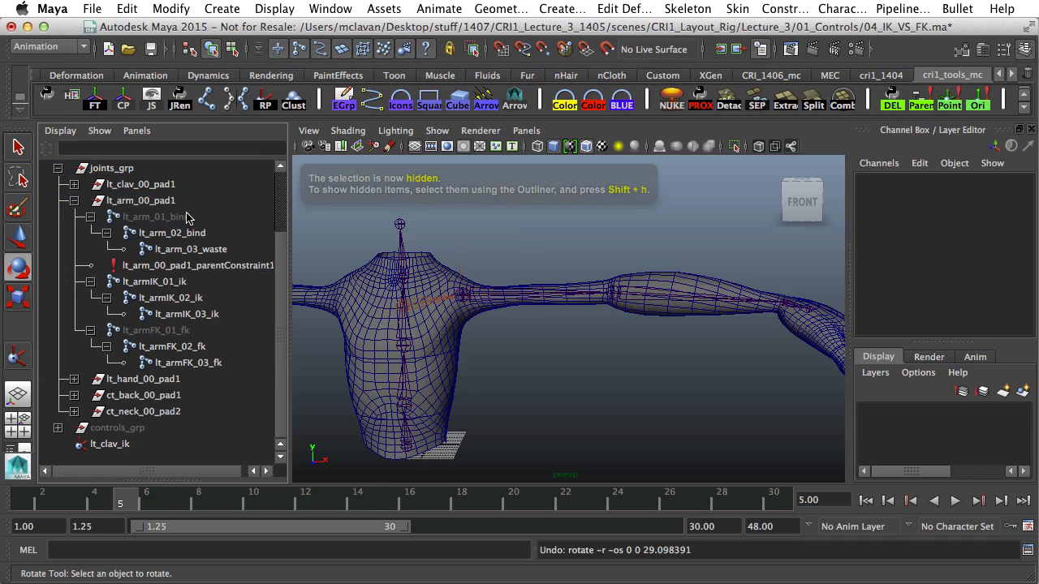
- Select lt_armIK_01_ik, the shoulder joint of the IK arm chain
{"action": "left_click", "coordinate": [535, 301]}
{"action": "middle_click_drag", "start_coordinate": [645, 287], "coordinate": [614, 285], "text": "alt"}
{"action": "left_click_drag", "start_coordinate": [614, 285], "coordinate": [619, 295], "text": "alt"}
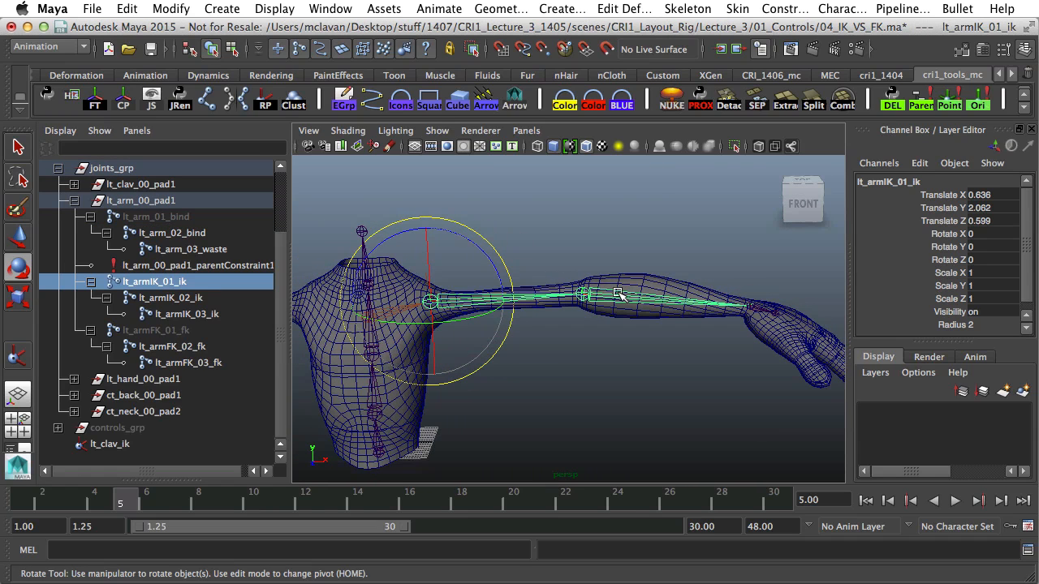